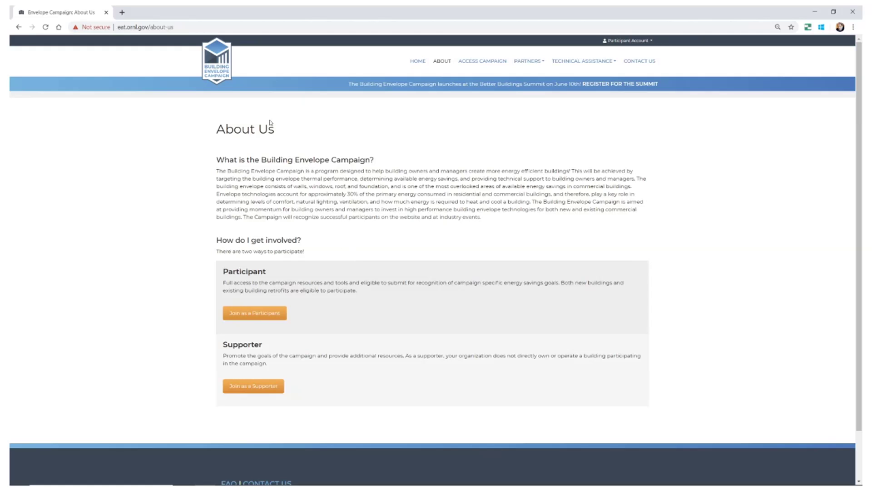
Return to the campaign home page and sign in to Access Campaign with the account username and password.
left_click(224, 58)
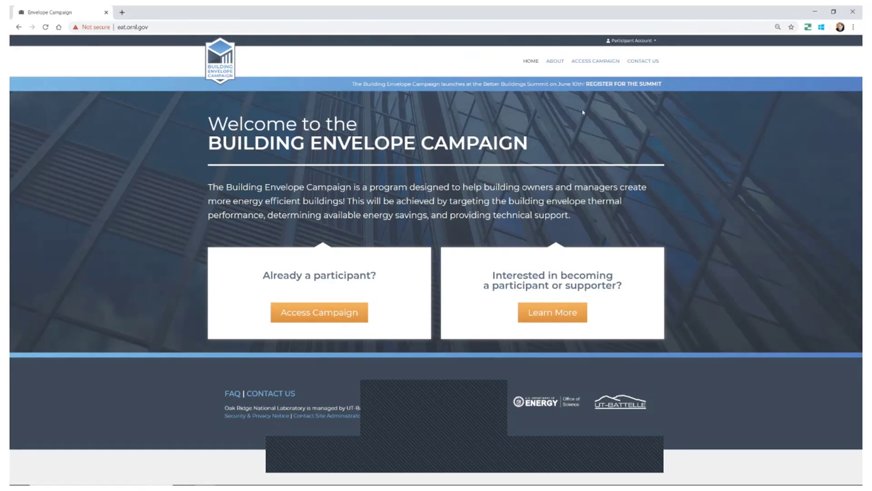
left_click(586, 63)
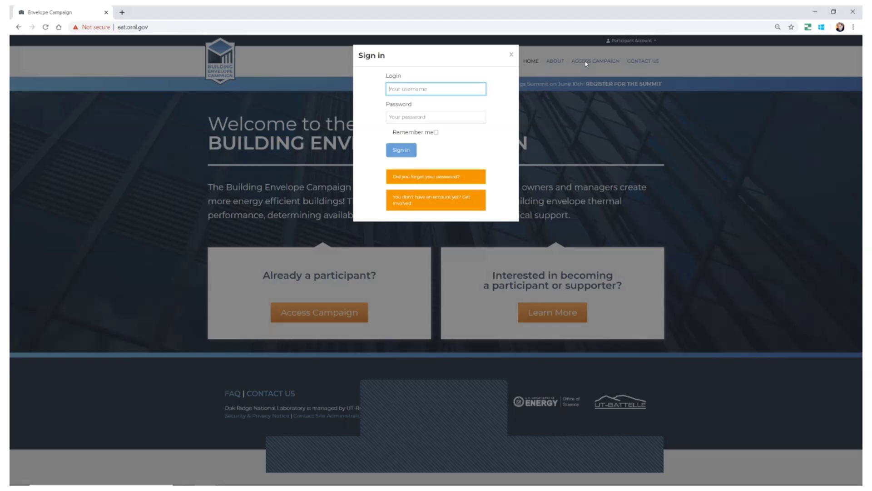
type("user")
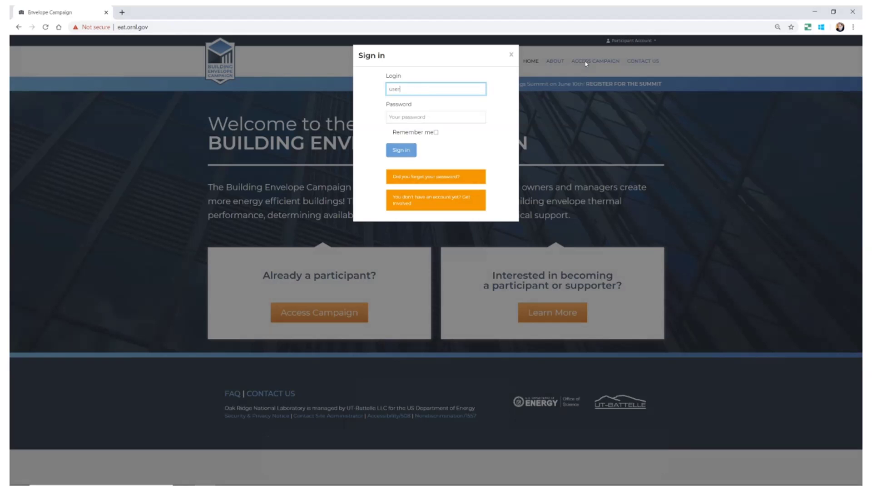
key("Tab")
key("ctrl+v")
left_click(401, 151)
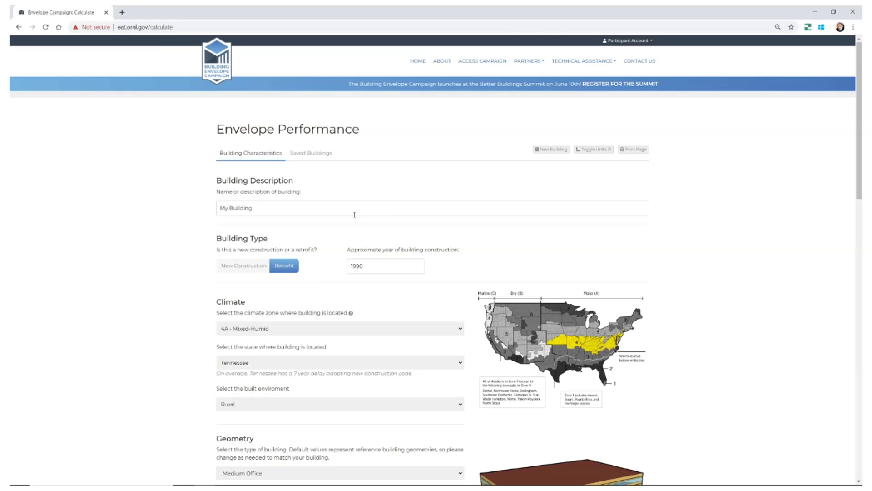
Name the building "My Building in Chicago" and define it as a retrofit with construction year 1998.
left_click(324, 210)
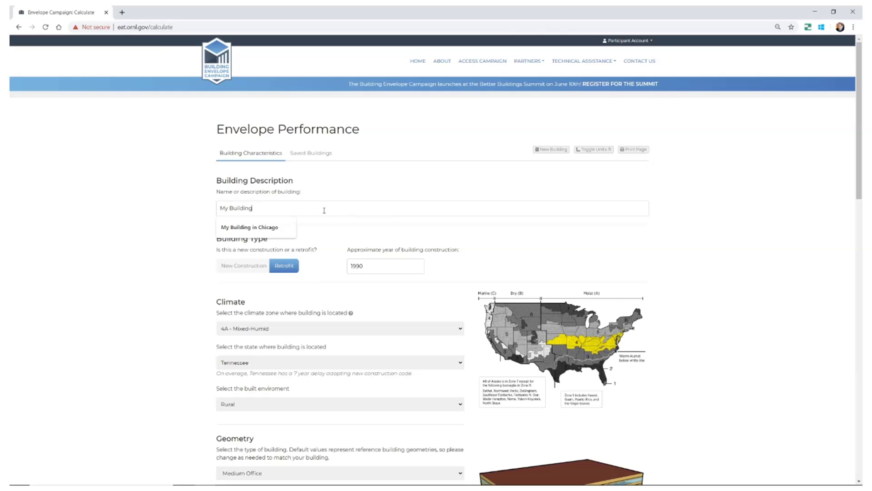
left_click(272, 231)
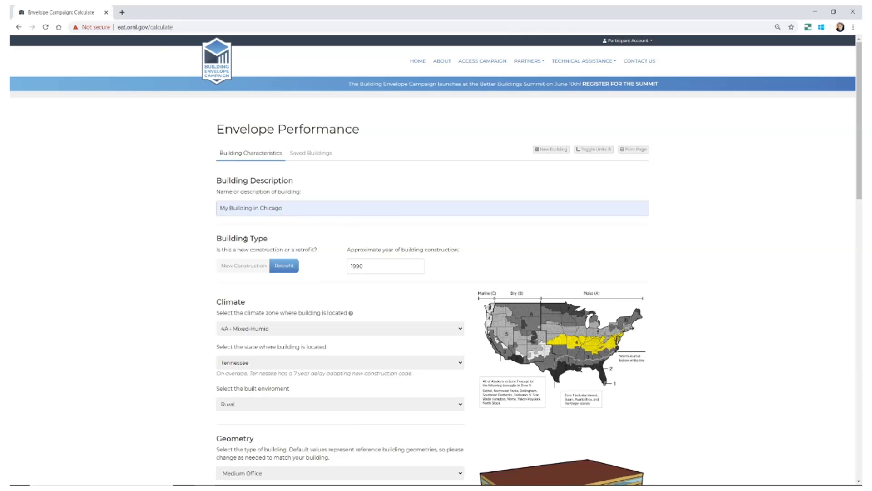
left_click(248, 266)
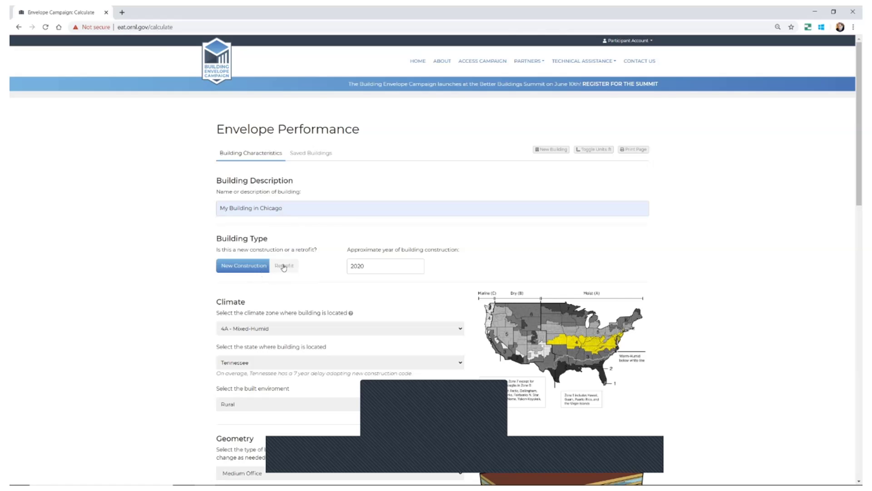
left_click(283, 268)
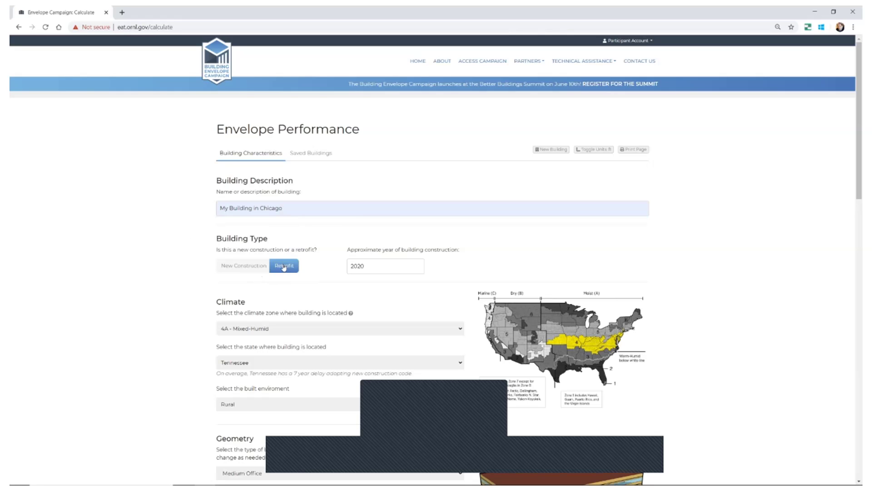
double_click(399, 269)
type("2")
type("998")
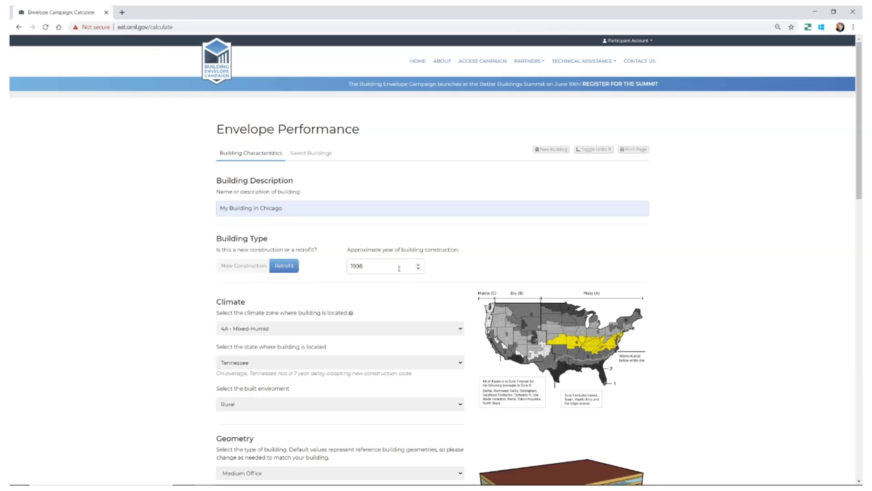
Set the building's climate zone to 5A - Cold, its state to Illinois and its built environment to Urban.
left_click(293, 327)
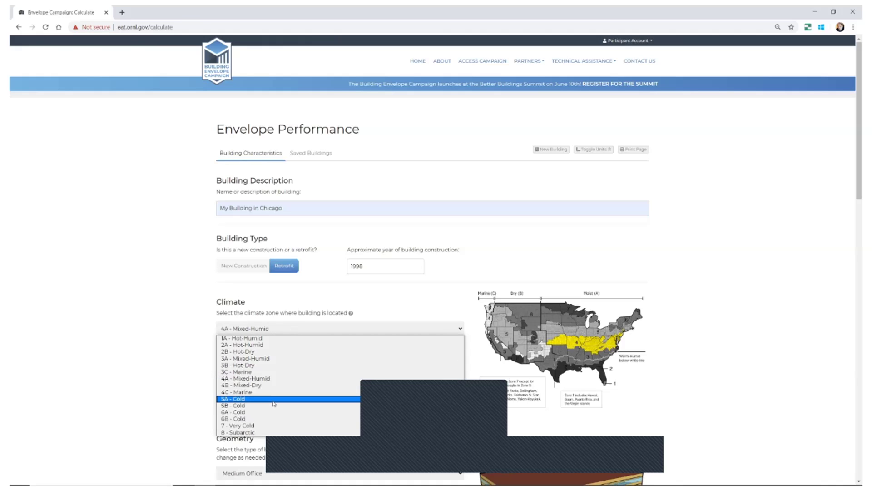
left_click(275, 400)
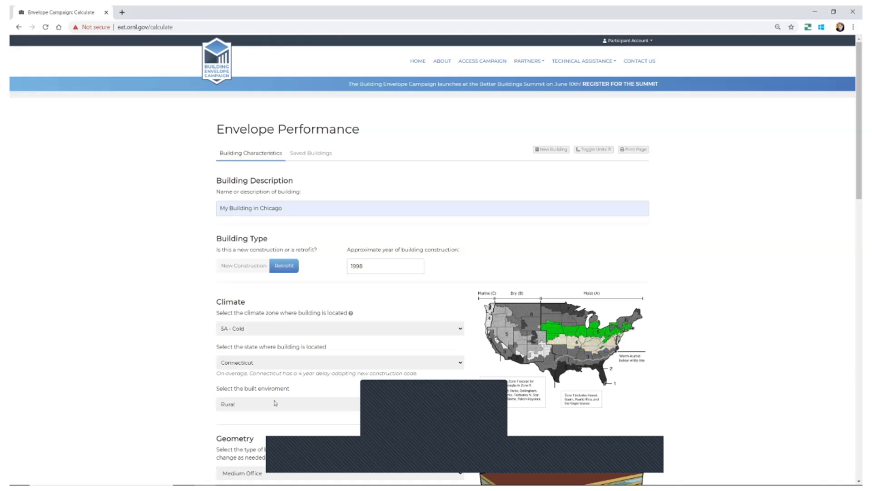
left_click(279, 364)
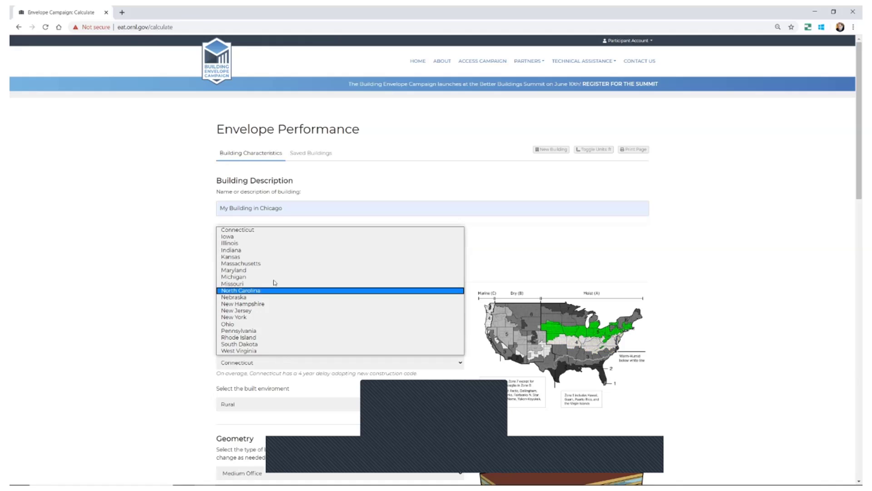
left_click(275, 245)
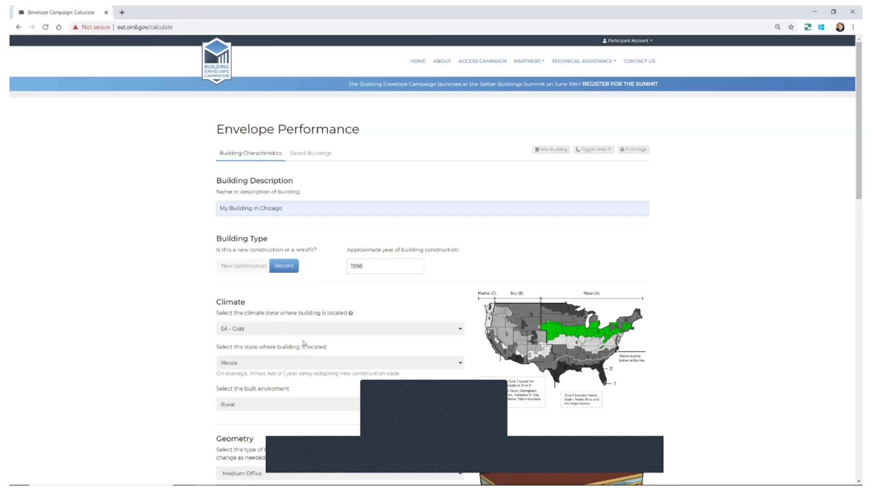
left_click(301, 407)
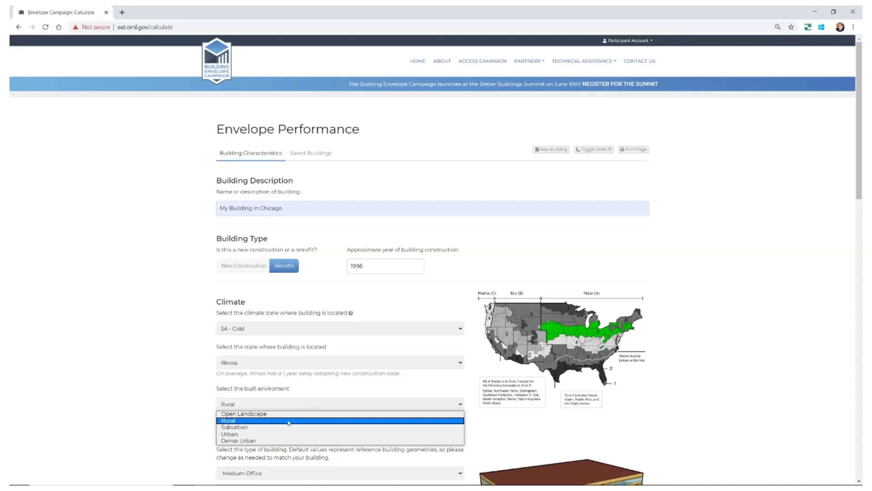
key("Escape")
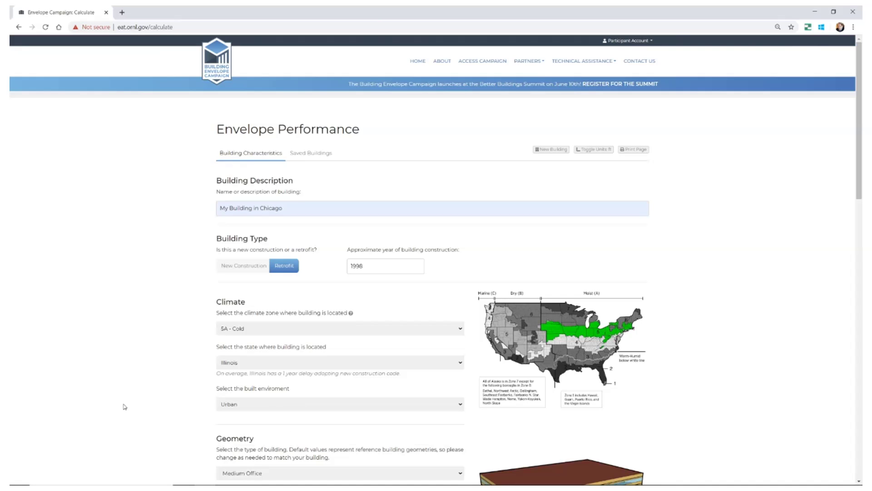
Choose Large Office as the building type for the geometry, with its default dimensions.
scroll(125, 407, "down", 1)
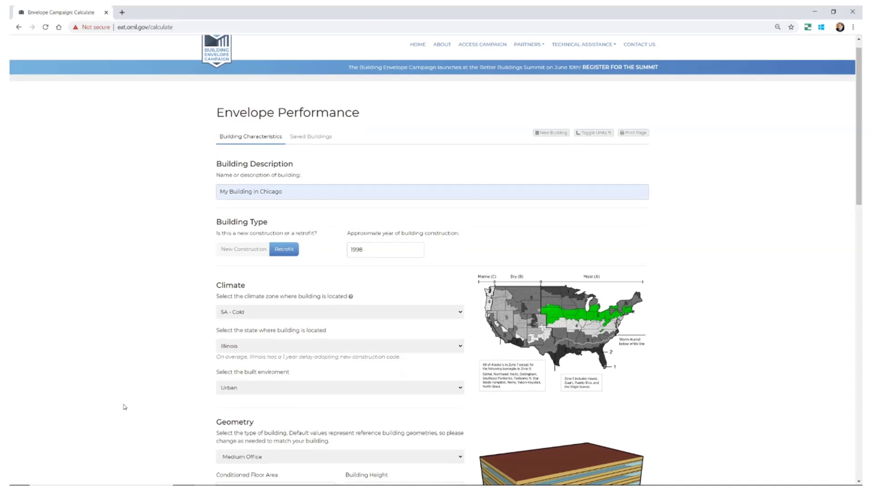
scroll(125, 407, "down", 5)
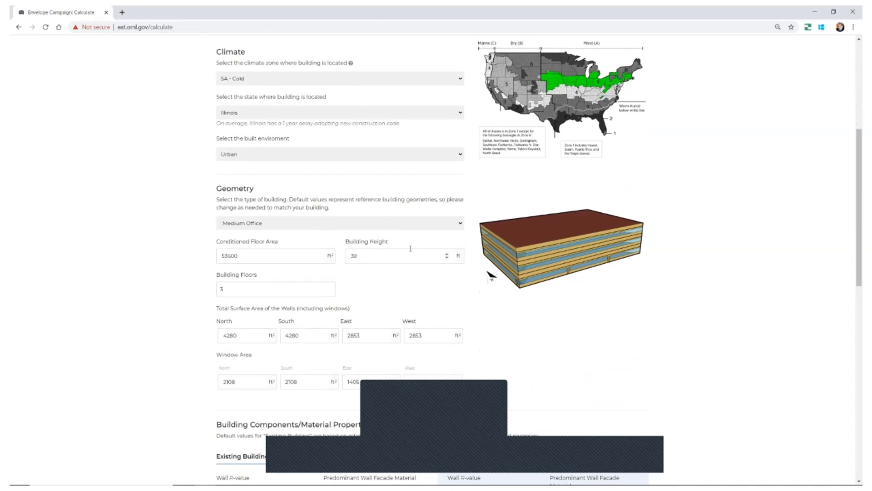
left_click(449, 224)
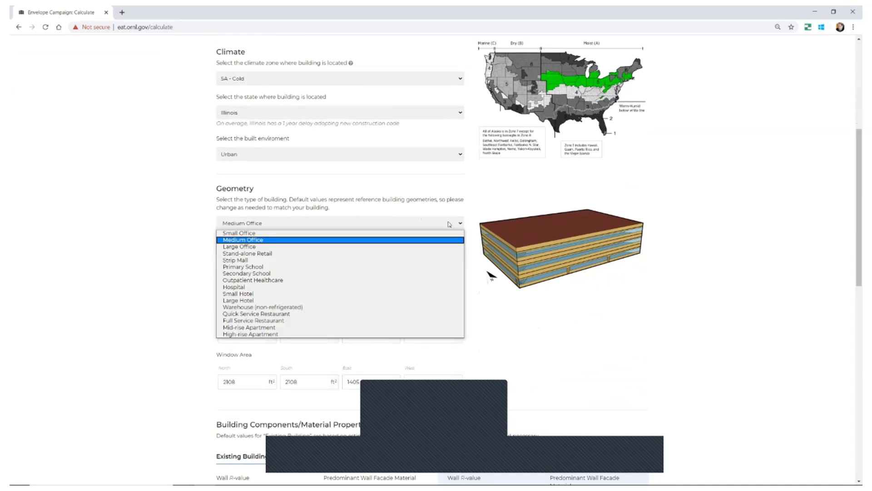
left_click(320, 248)
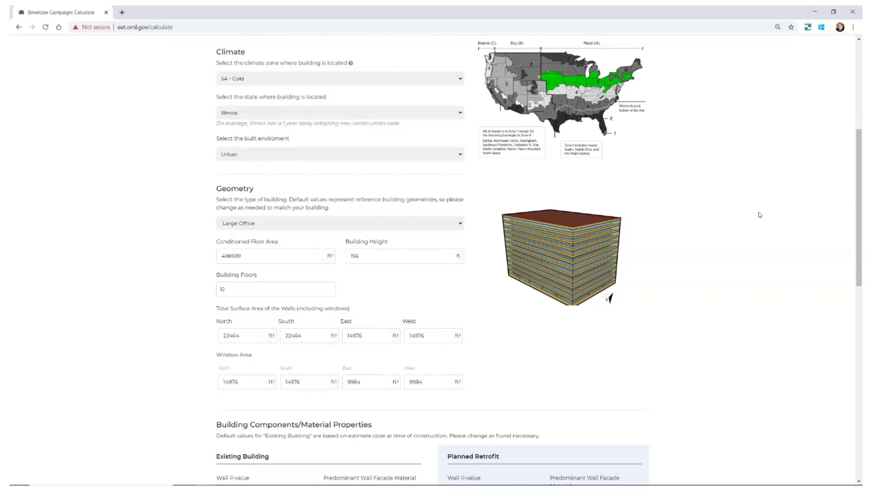
Try adding a second intermediate material in the existing building's roof R-value calculator, and close it without submitting.
scroll(760, 215, "up", 5)
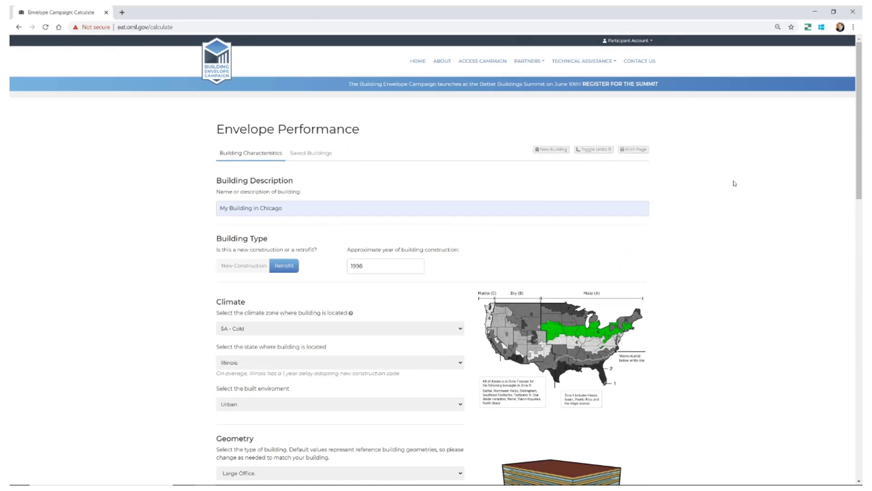
scroll(735, 183, "down", 8)
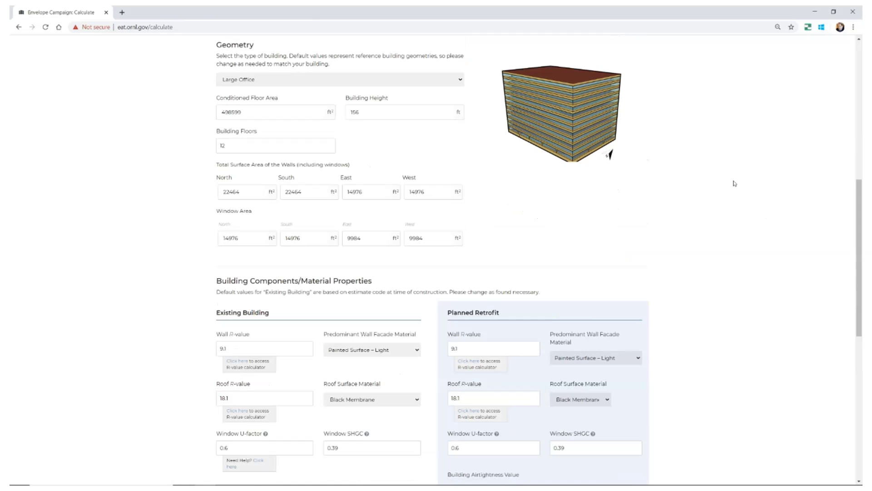
scroll(735, 183, "down", 2)
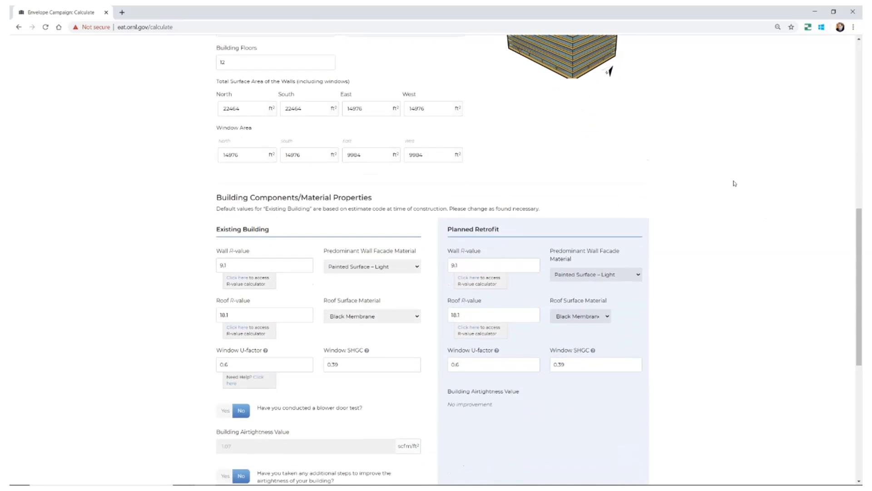
scroll(735, 183, "down", 1)
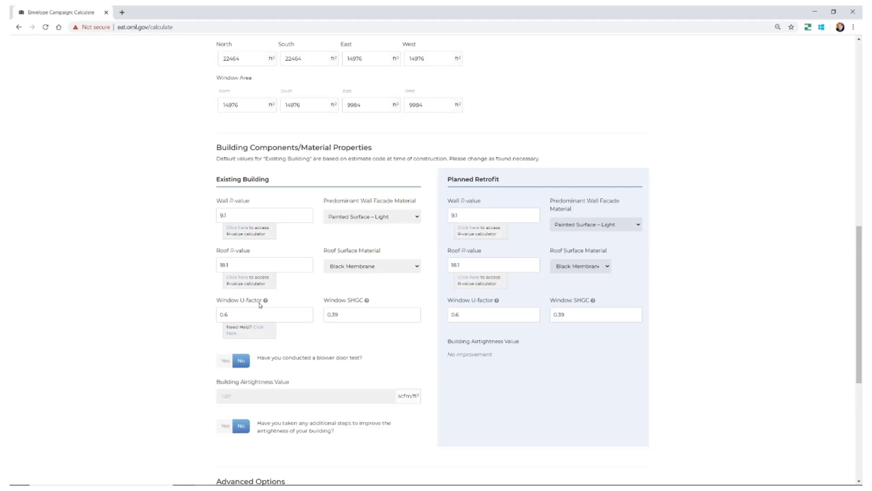
left_click(241, 282)
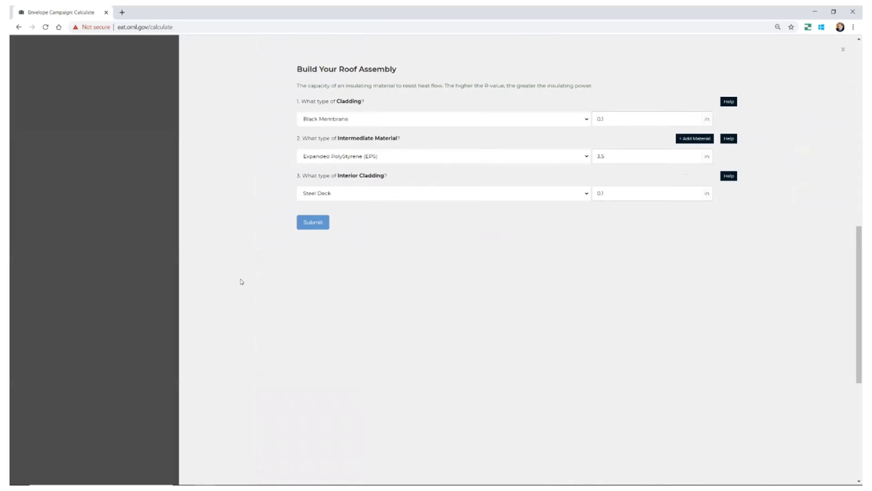
left_click(686, 139)
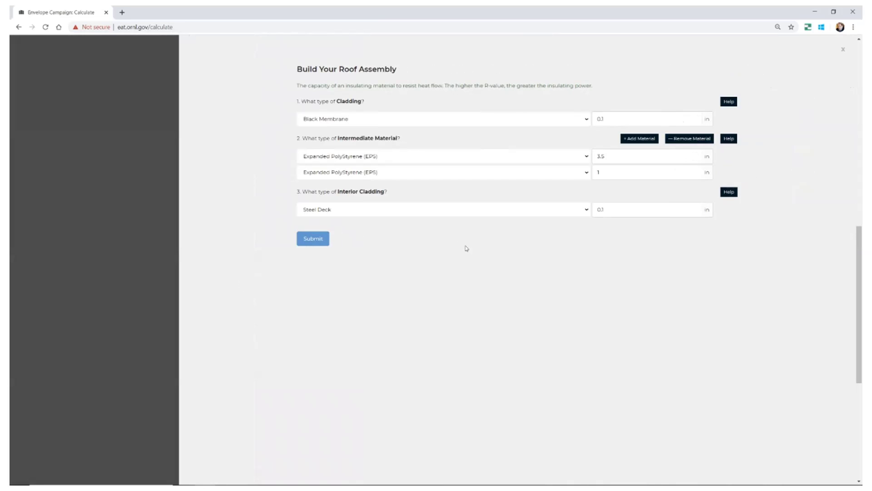
left_click(842, 51)
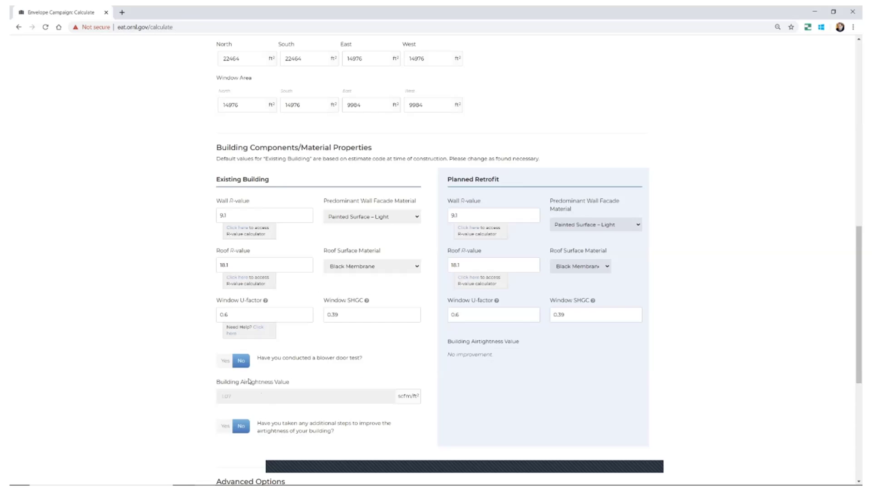
Try answering Yes to the blower door test and additional airtightness questions of the existing building, resetting each to No.
left_click(224, 361)
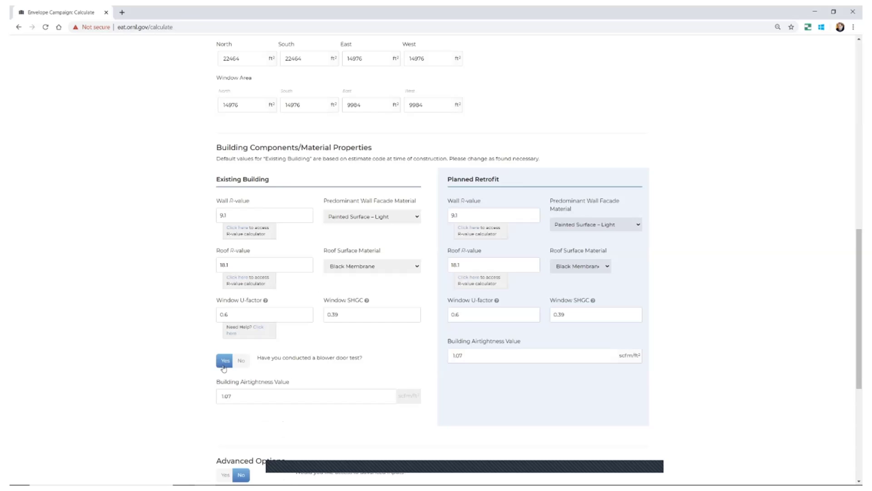
left_click(242, 361)
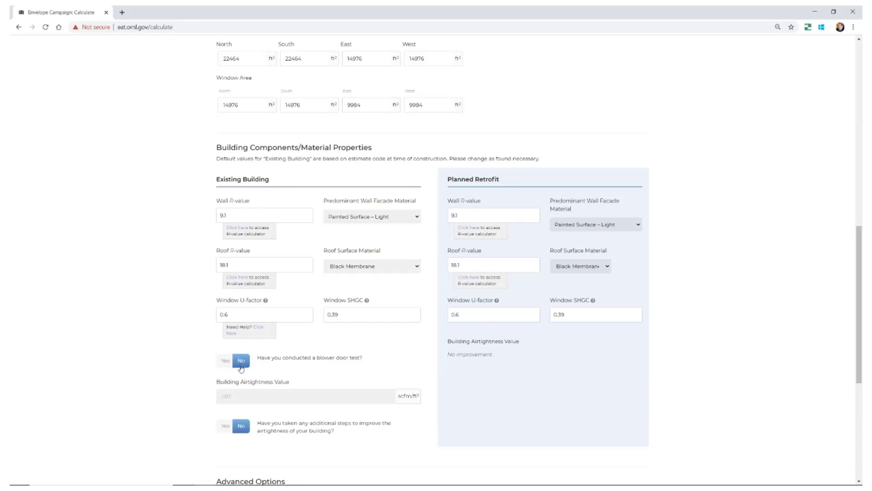
left_click(225, 427)
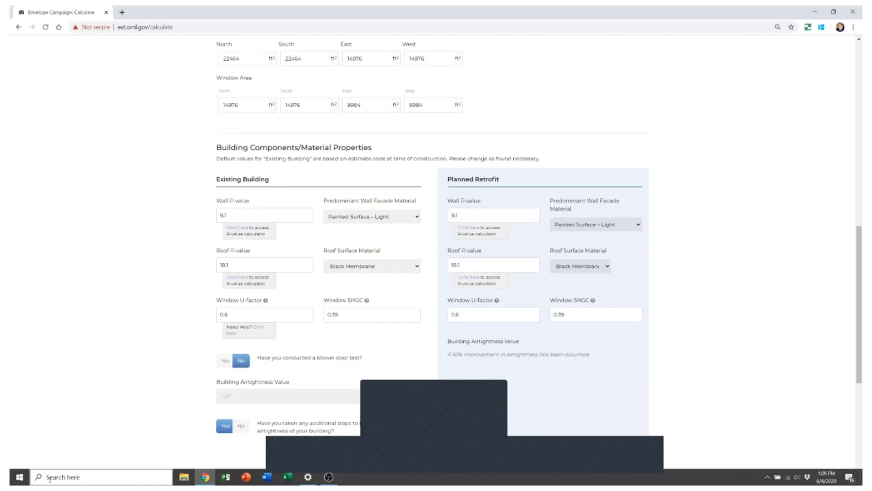
left_click(241, 428)
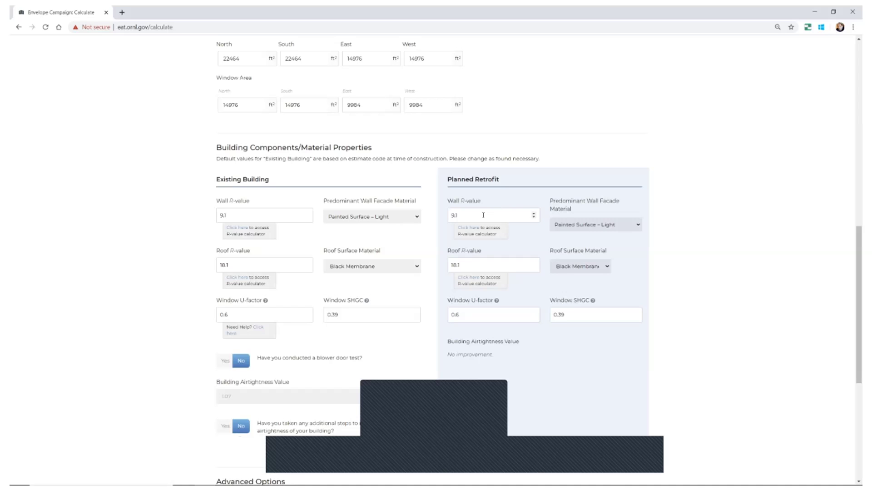
Set the planned retrofit's wall R-value to 19, window U-factor to 0.28 and window SHGC to 0.30.
left_click_drag(466, 215, 448, 219)
type("19")
left_click(480, 315)
type("28")
left_click(589, 315)
key("BackSpace")
type("0")
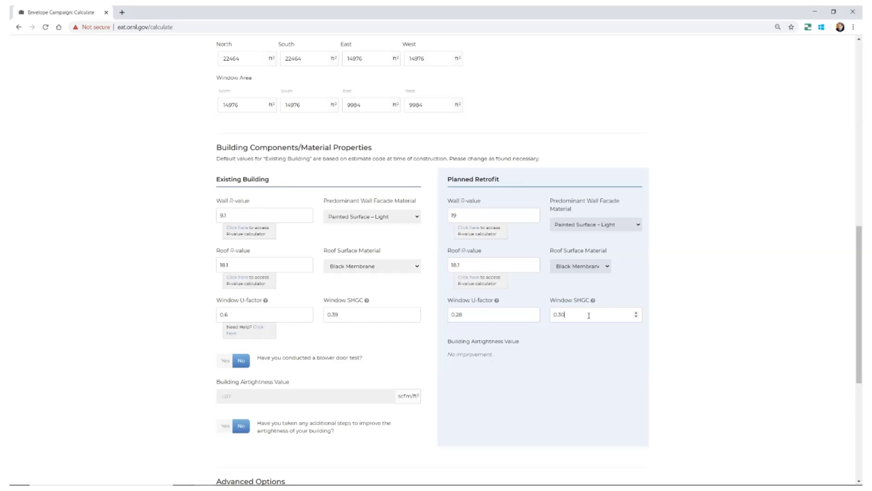
left_click(586, 409)
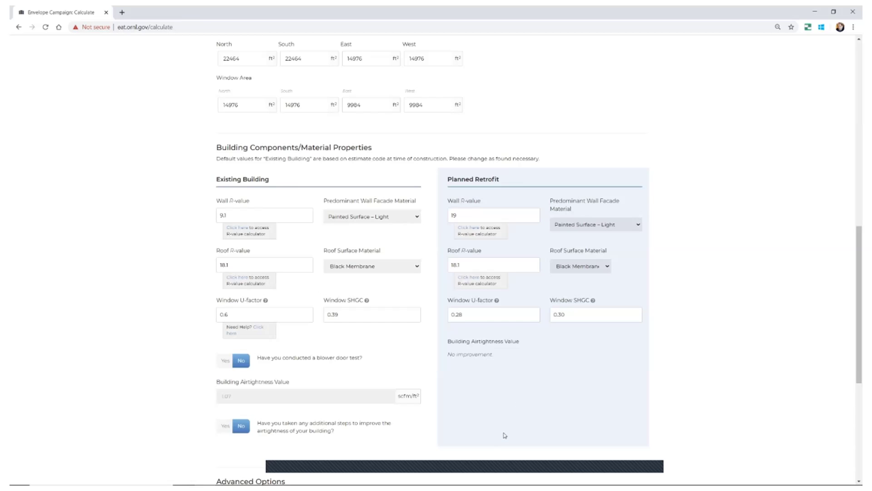
Enable access to the advanced inputs and bring up the thermostat setpoint and building usage options.
scroll(505, 436, "down", 1)
scroll(505, 435, "down", 2)
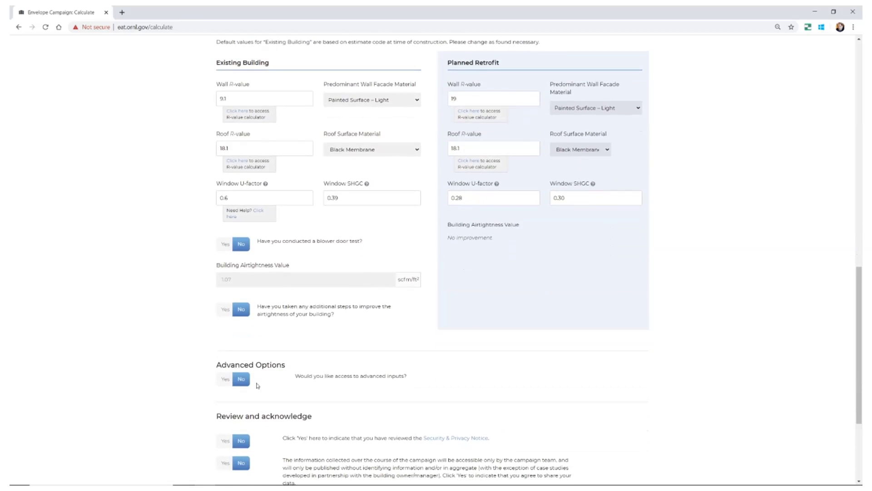
left_click(227, 382)
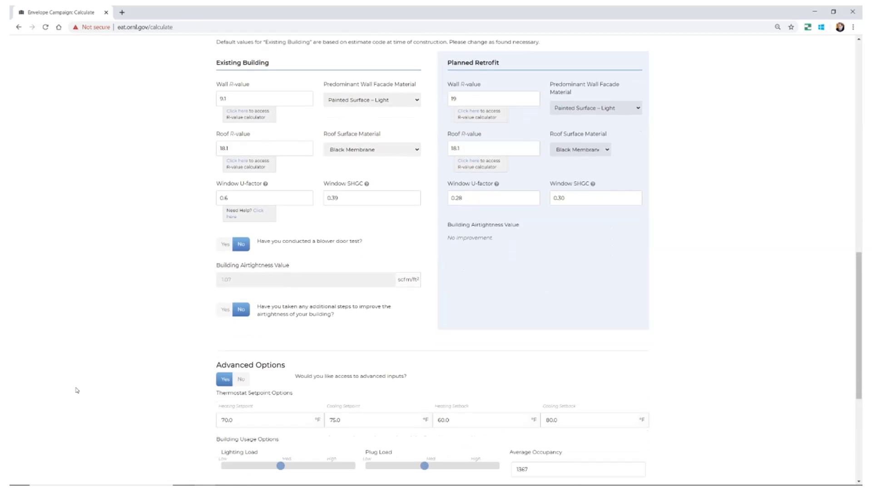
scroll(81, 362, "down", 2)
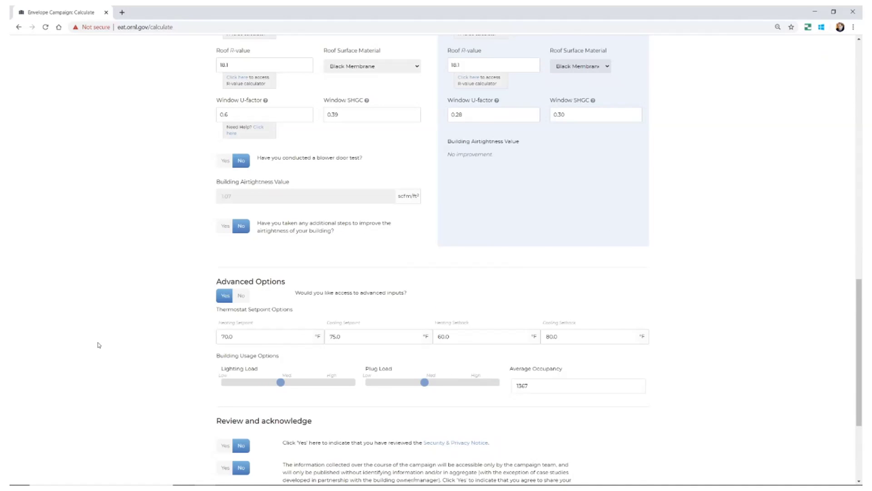
Answer Yes to reviewing the Security & Privacy Notice and to sharing the data, and save the building.
scroll(98, 345, "down", 4)
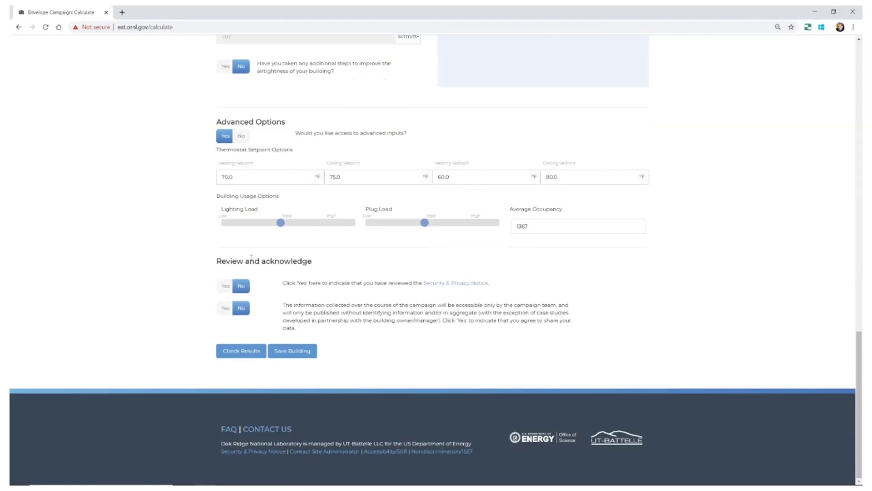
left_click(222, 286)
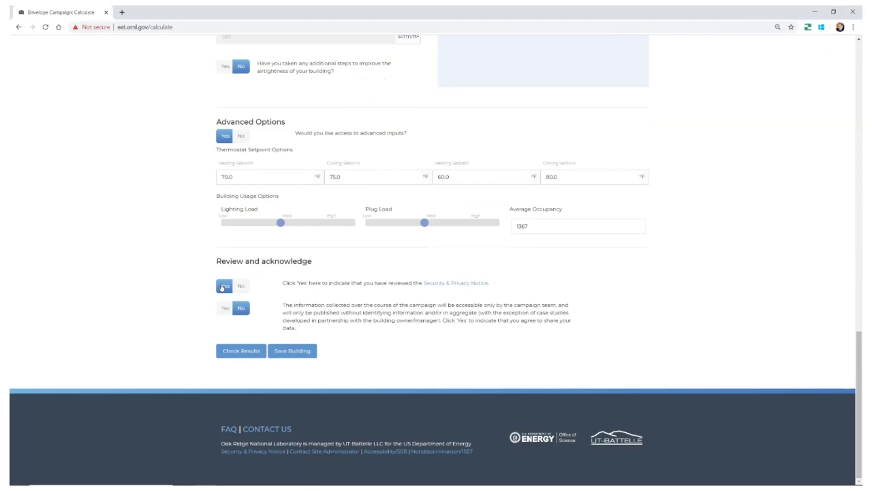
left_click(225, 309)
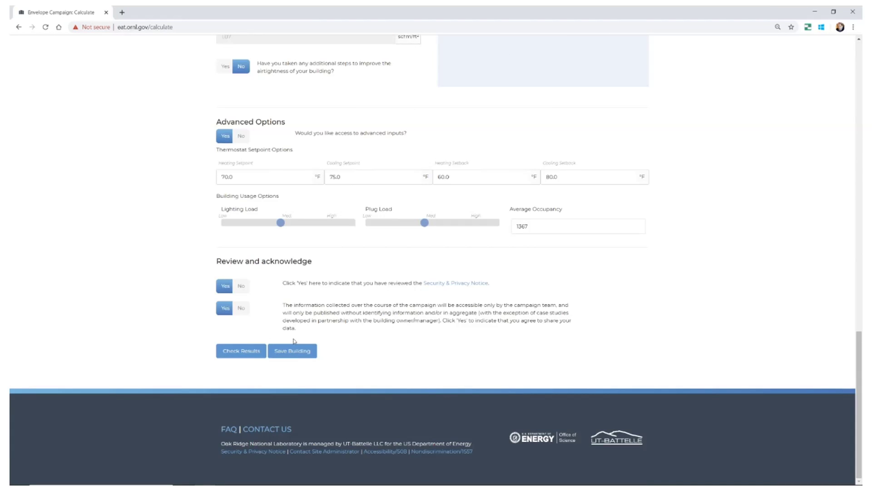
left_click(293, 357)
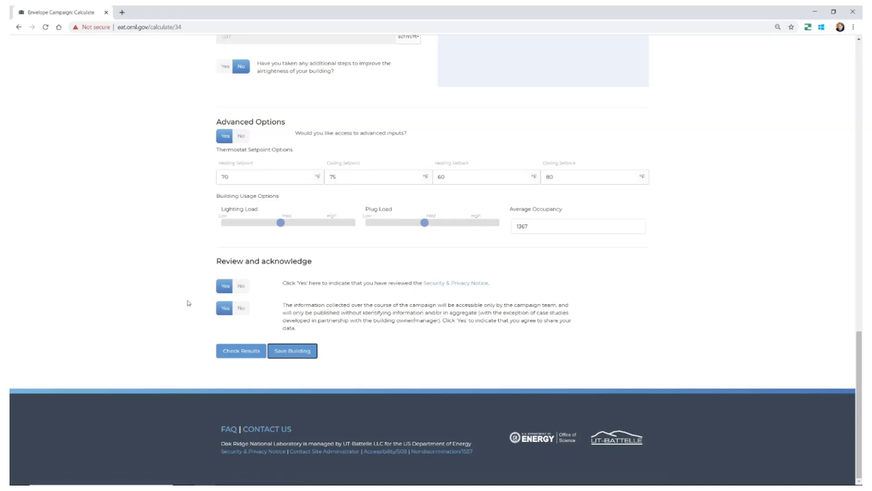
Show the list of saved buildings and reopen My Building in Chicago for editing.
scroll(188, 304, "up", 15)
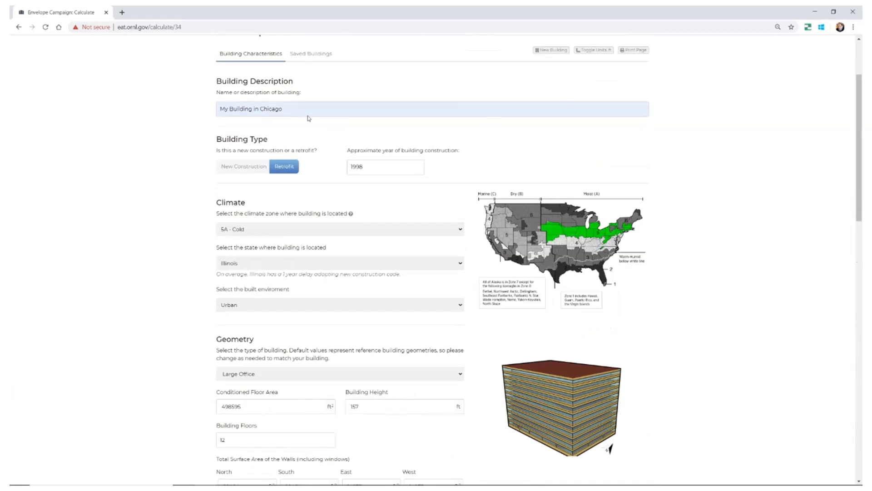
left_click(316, 56)
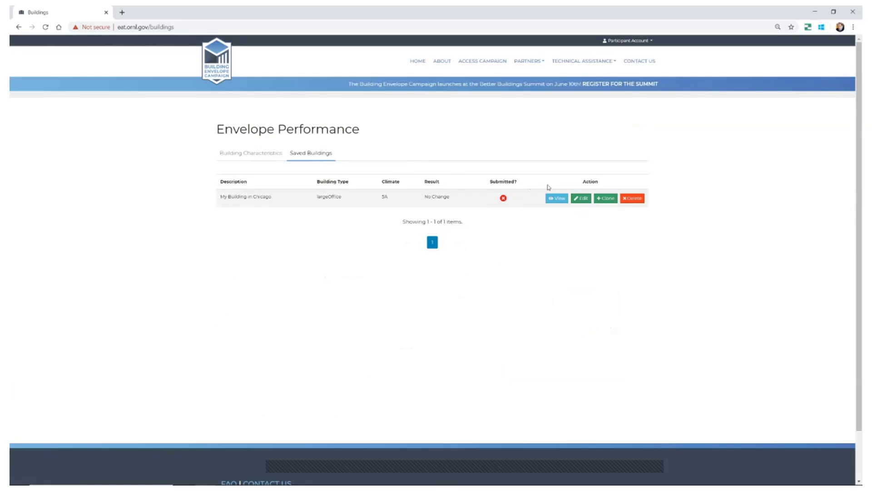
left_click(581, 198)
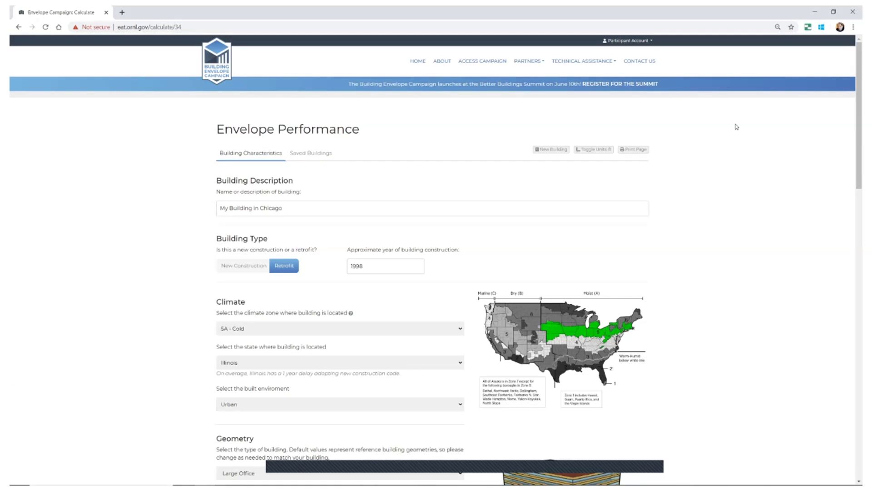
Check the results of My Building in Chicago and review its performance summary down to the Energy Performance Breakdown charts.
scroll(737, 127, "down", 20)
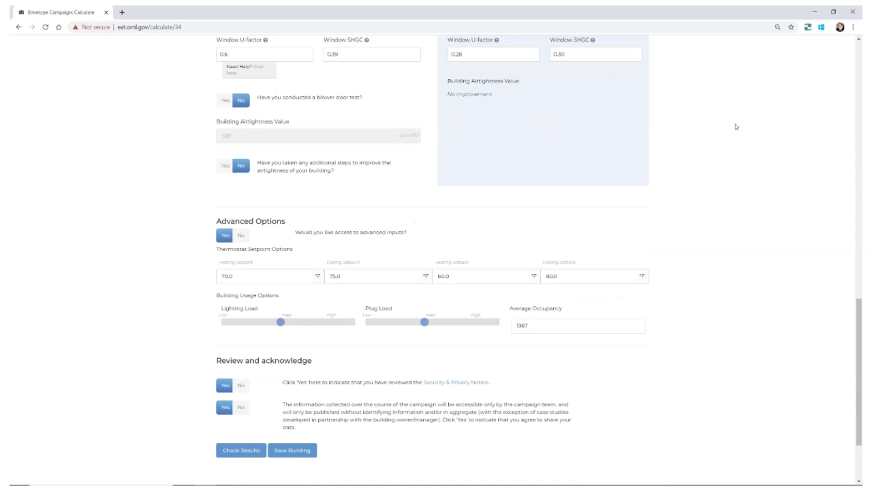
scroll(736, 127, "down", 2)
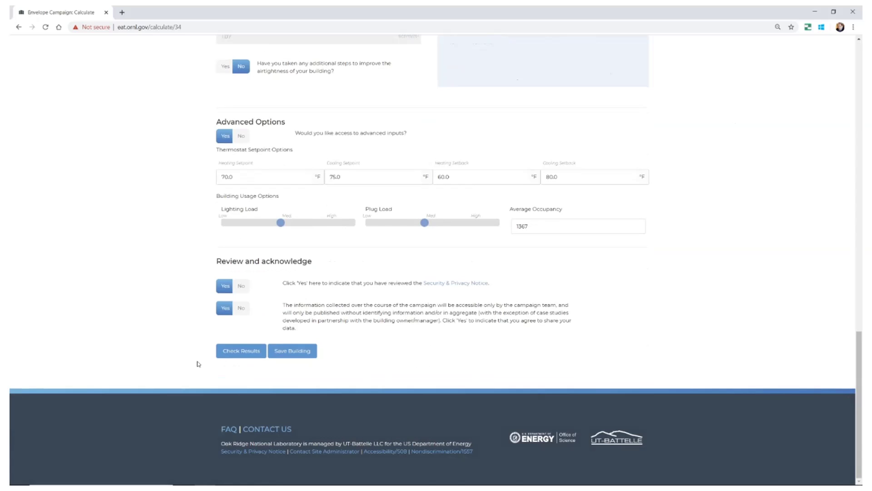
left_click(255, 354)
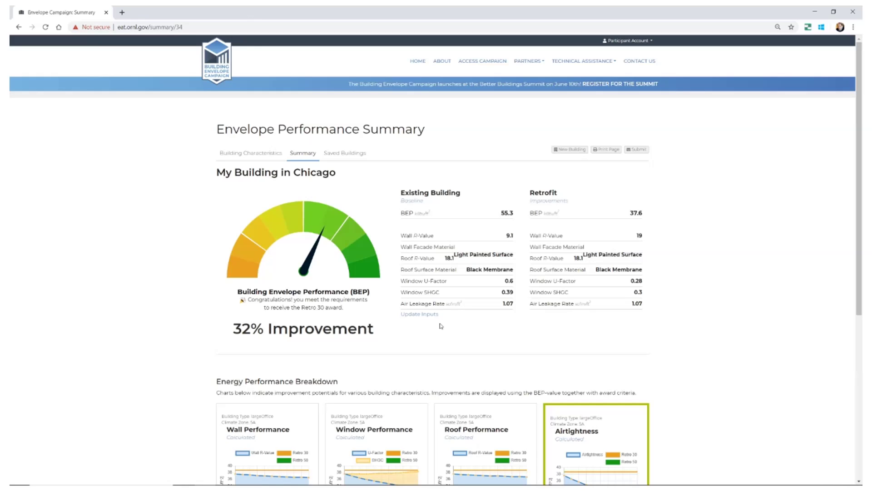
scroll(588, 339, "down", 6)
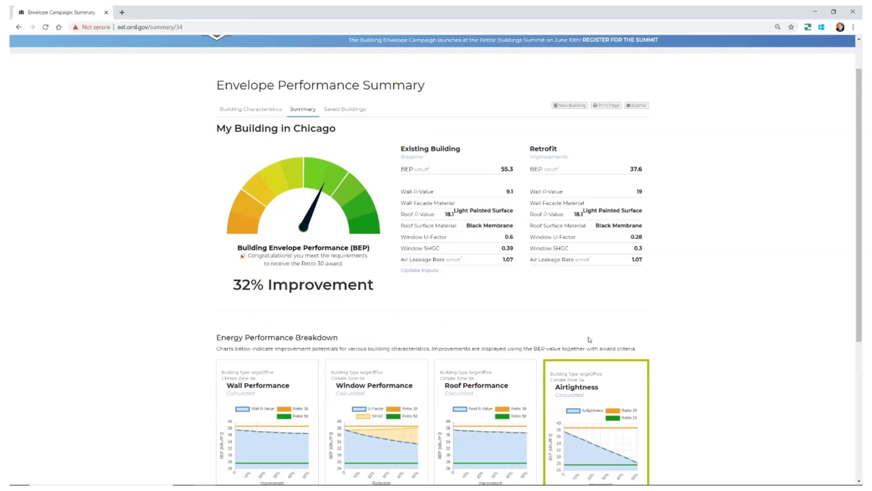